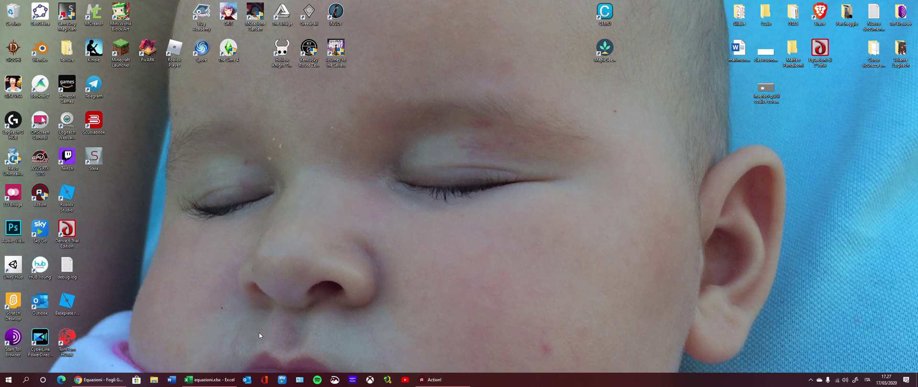
# Step: Switch to the equazioni.xlsx workbook in Excel and view the discriminant formula in D16
pyautogui.click(212, 380)
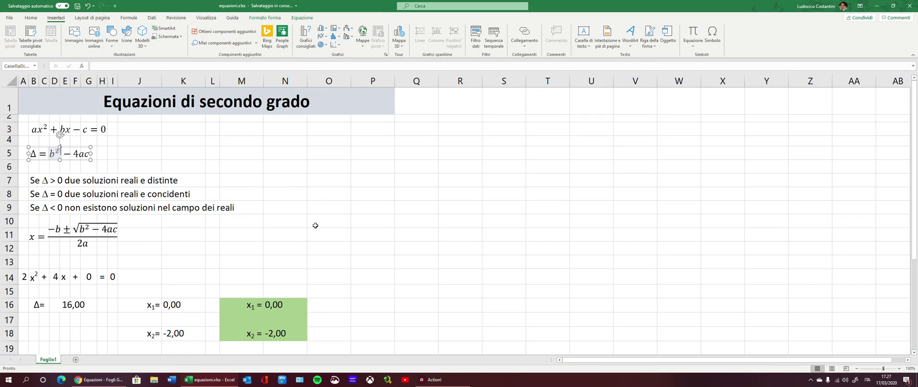
pyautogui.click(323, 209)
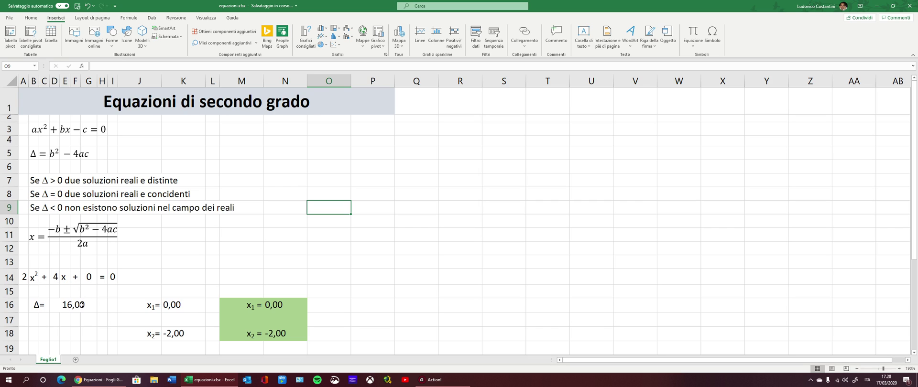
pyautogui.click(71, 308)
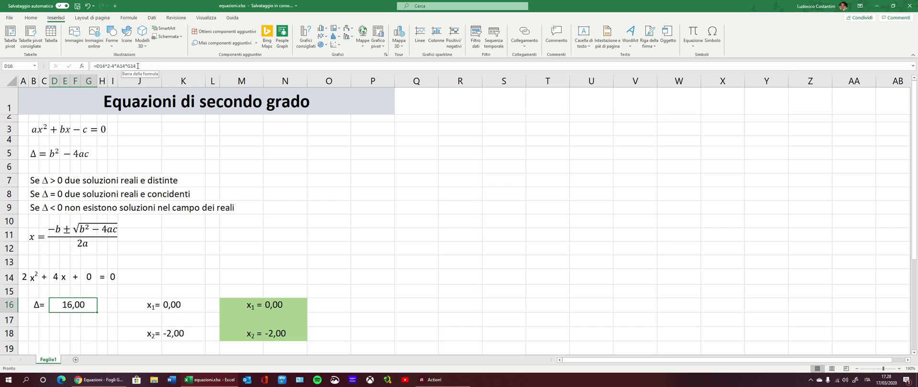
pyautogui.click(171, 282)
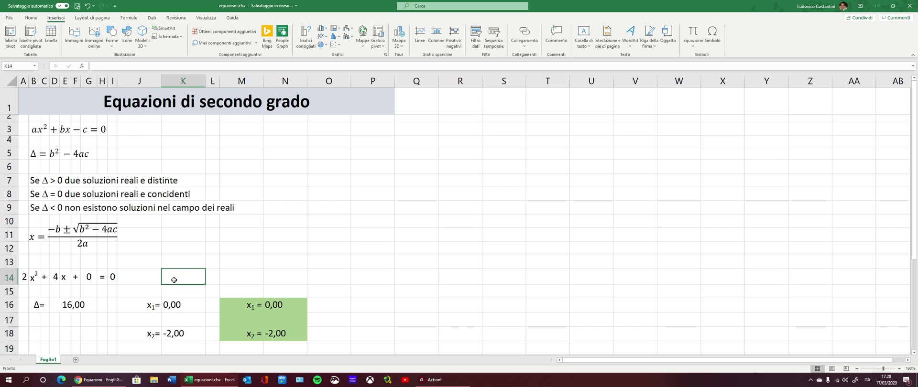
# Step: Examine the x1 formula in K16 and highlight the plain solution block J16:K18
pyautogui.click(168, 306)
pyautogui.press('Down')
pyautogui.press('Down')
pyautogui.click(188, 263)
pyautogui.click(177, 301)
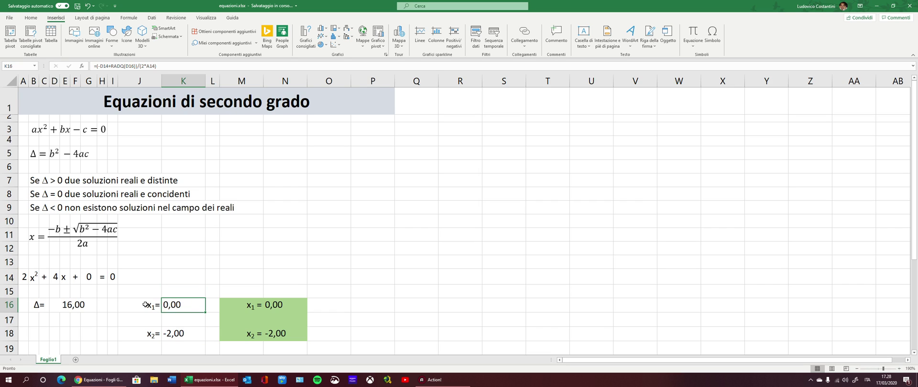
pyautogui.moveTo(146, 305); pyautogui.dragTo(179, 319)
pyautogui.moveTo(180, 320); pyautogui.dragTo(178, 328)
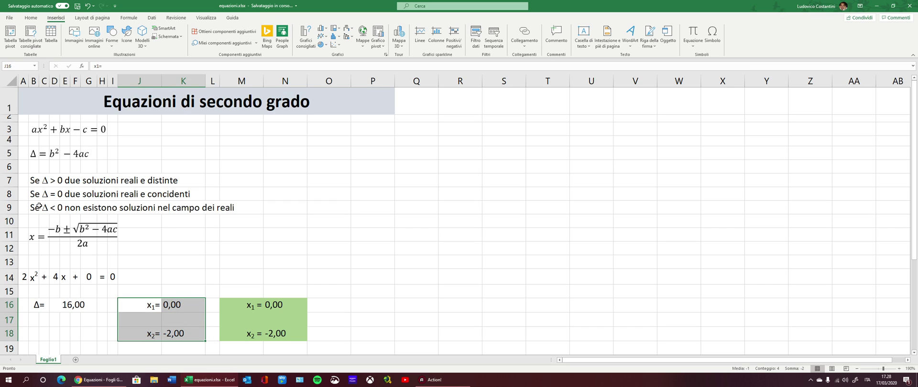
# Step: Examine the green solution block, its x1 and x2 labels, and the nested SE formula in N16
pyautogui.click(245, 303)
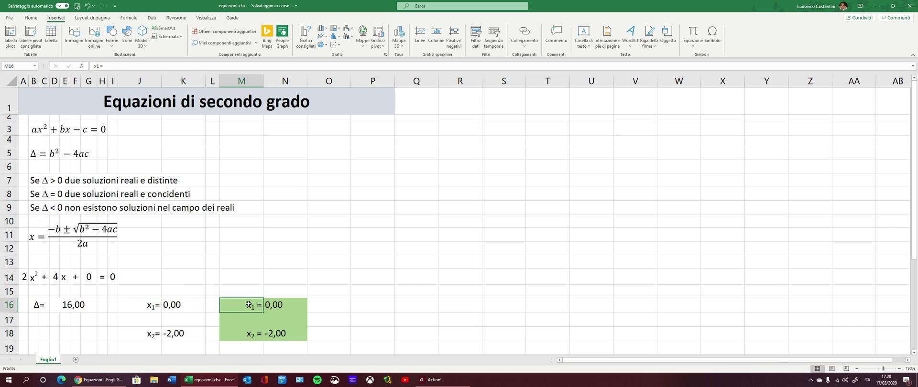
pyautogui.click(251, 332)
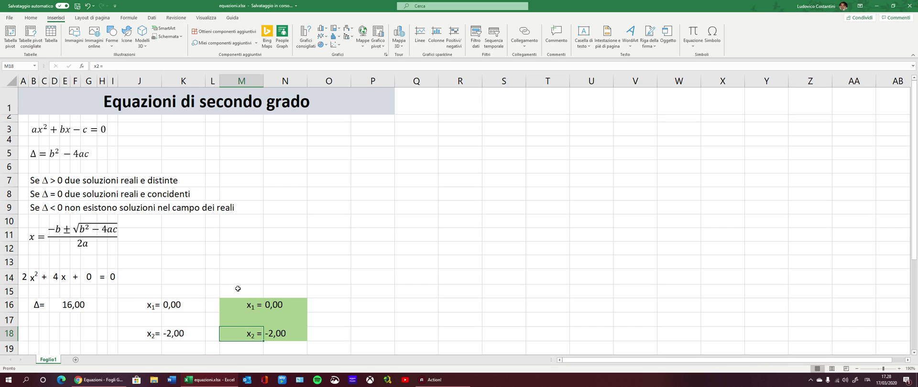
pyautogui.click(253, 266)
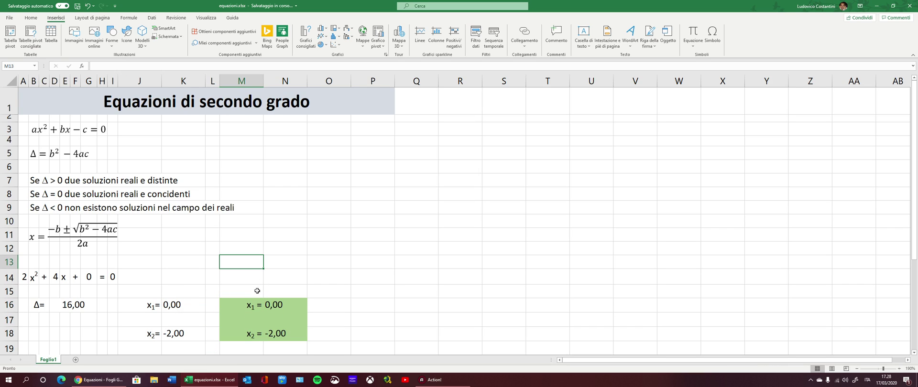
pyautogui.click(276, 306)
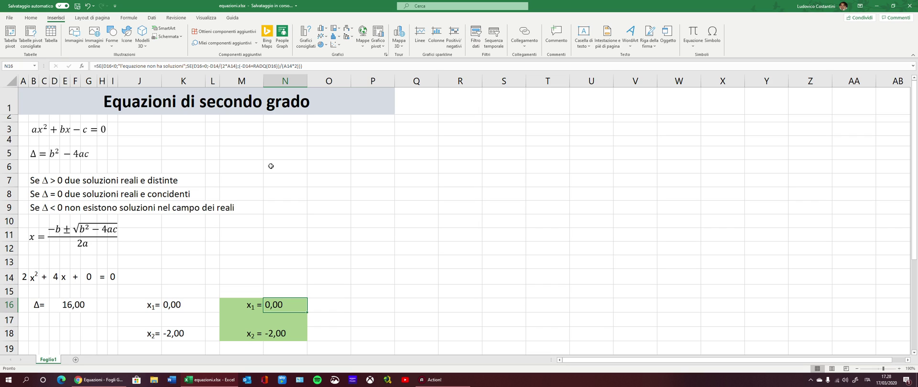
pyautogui.click(278, 184)
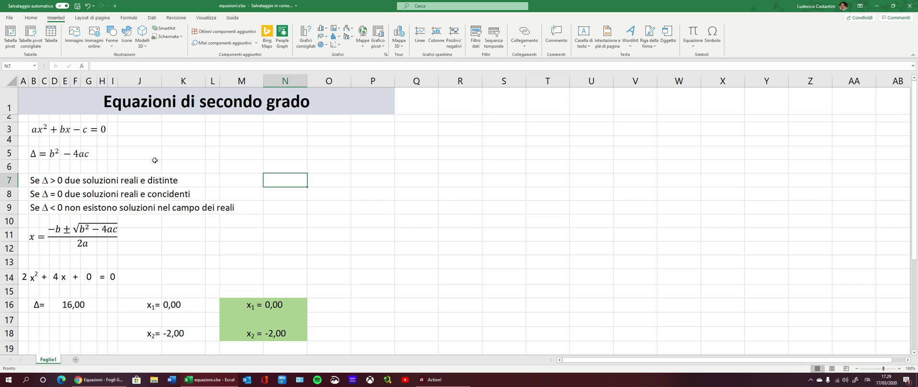
# Step: Examine the general equation, discriminant and solution formula boxes, along with the gallery of predefined equations
pyautogui.click(71, 129)
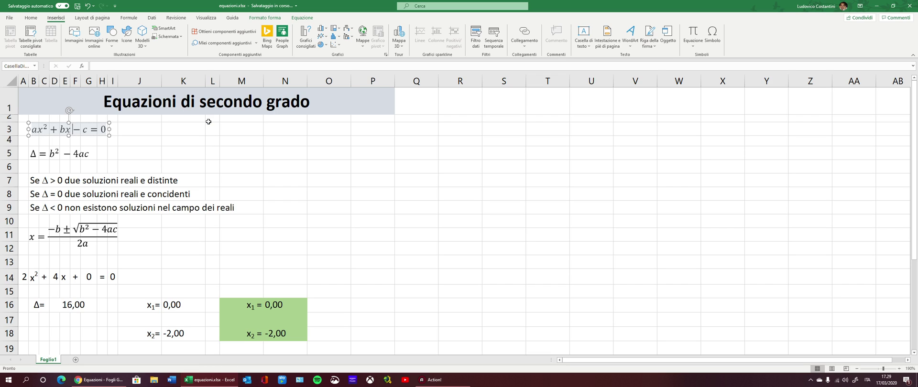
pyautogui.click(701, 45)
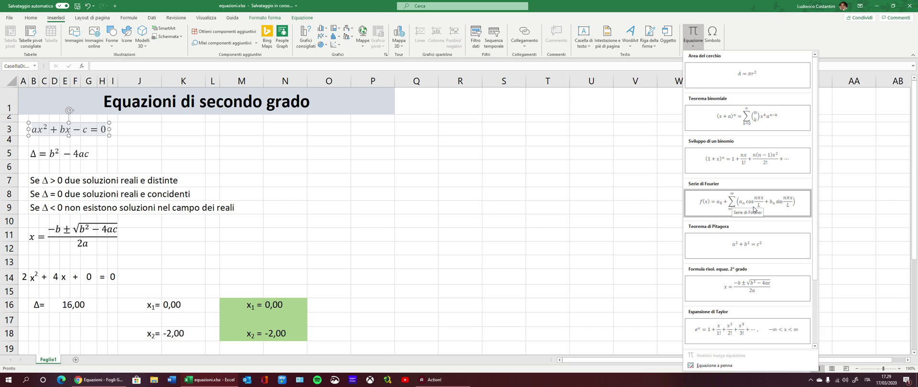
pyautogui.scroll(-2, 753, 208)
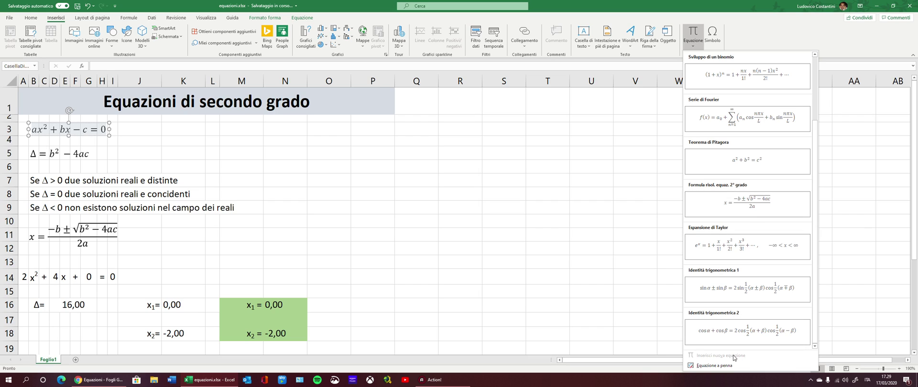
pyautogui.click(688, 40)
pyautogui.click(60, 153)
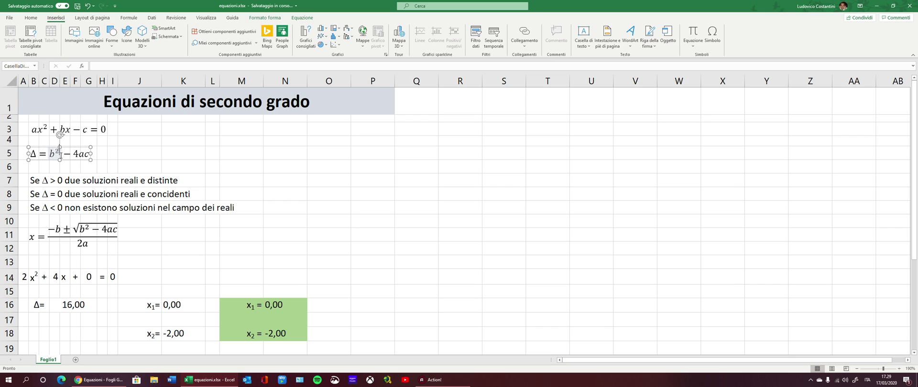
pyautogui.click(92, 232)
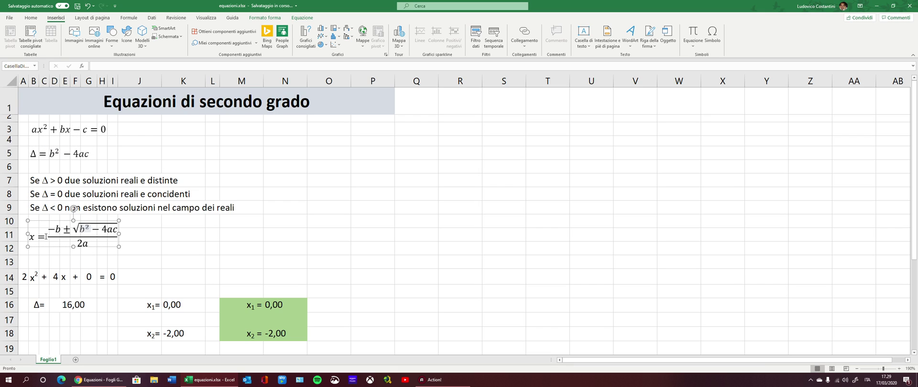
pyautogui.click(137, 235)
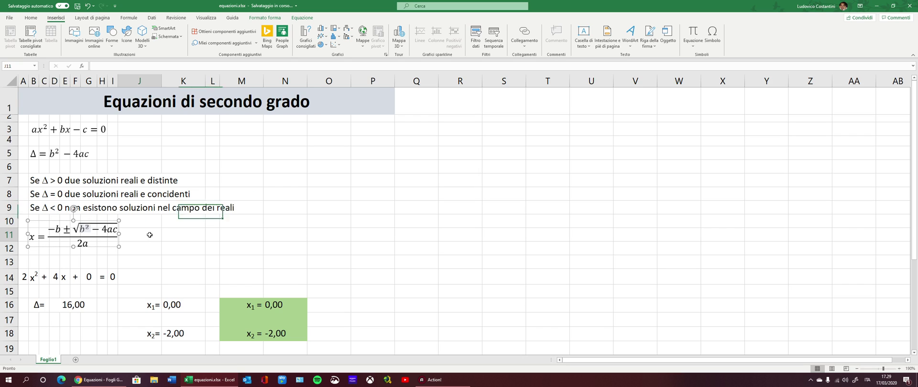
pyautogui.click(182, 233)
pyautogui.click(238, 236)
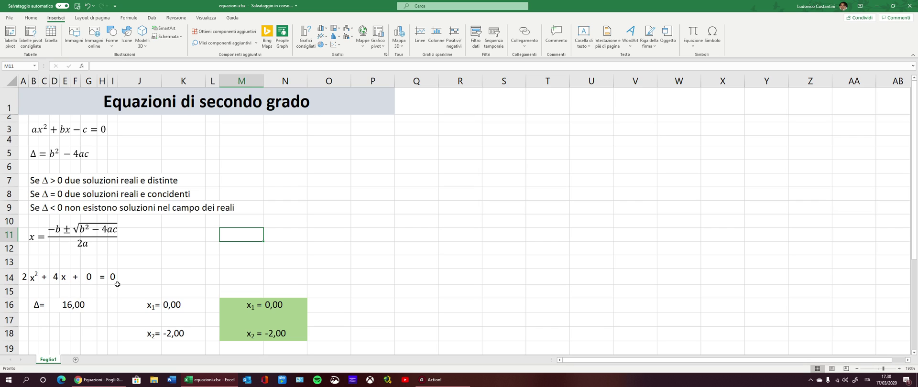
# Step: Set the constant term in G14 to 1 and check the discriminant in D16
pyautogui.click(83, 305)
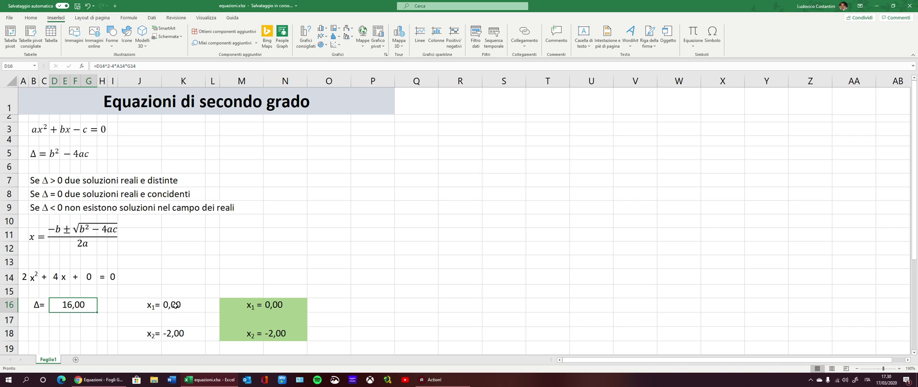
pyautogui.click(96, 278)
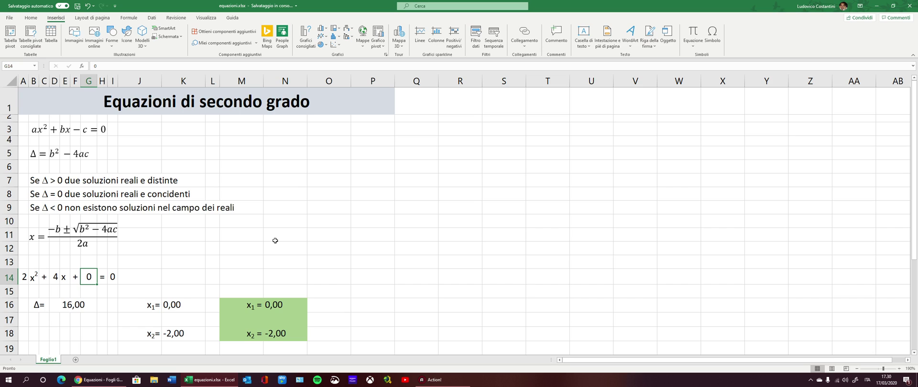
pyautogui.write('1')
pyautogui.press('Return')
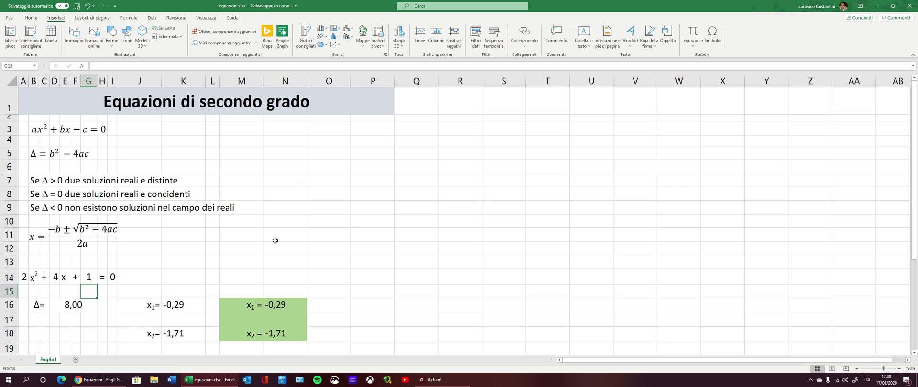
pyautogui.click(75, 305)
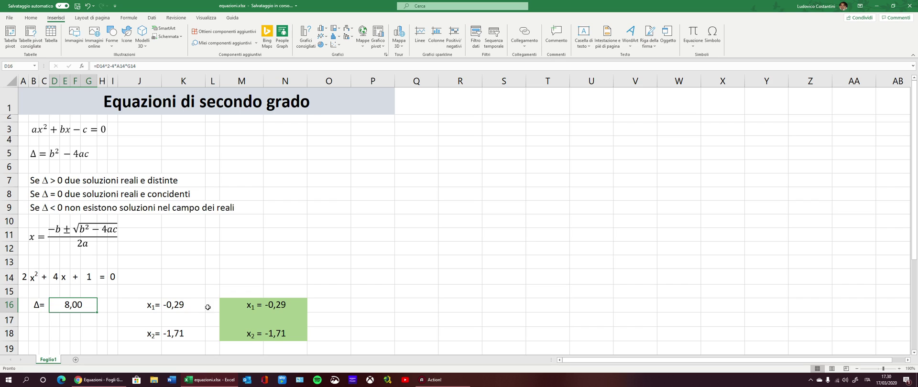
# Step: Set the constant term in G14 to 2 and check the discriminant in D16
pyautogui.click(91, 277)
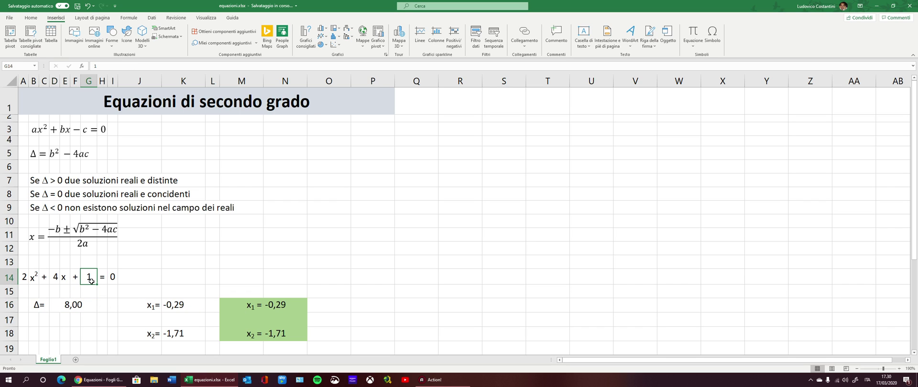
pyautogui.write('2')
pyautogui.press('Return')
pyautogui.click(69, 302)
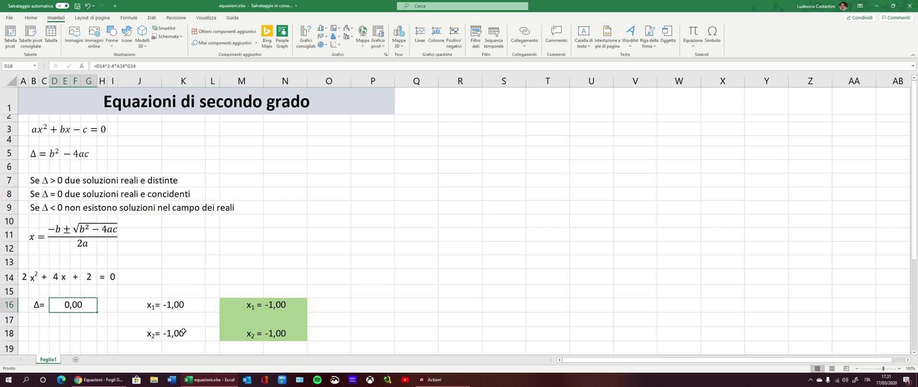
# Step: Set the constant term in G14 to 3 and check the discriminant in D16
pyautogui.click(88, 277)
pyautogui.click(105, 67)
pyautogui.press('BackSpace')
pyautogui.write('3')
pyautogui.press('Return')
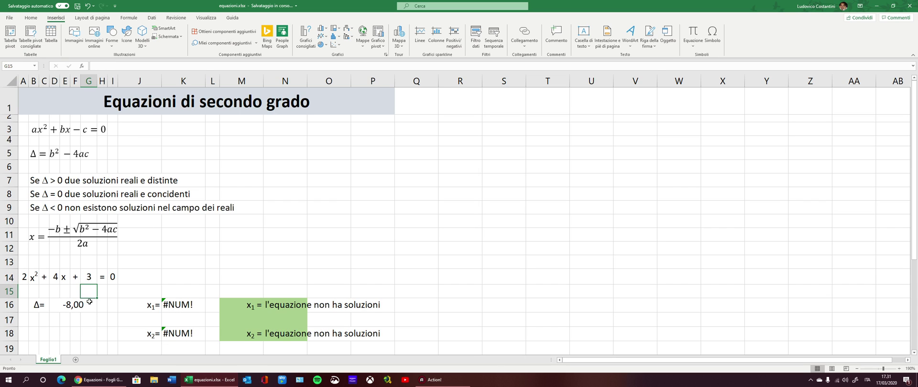
pyautogui.click(72, 306)
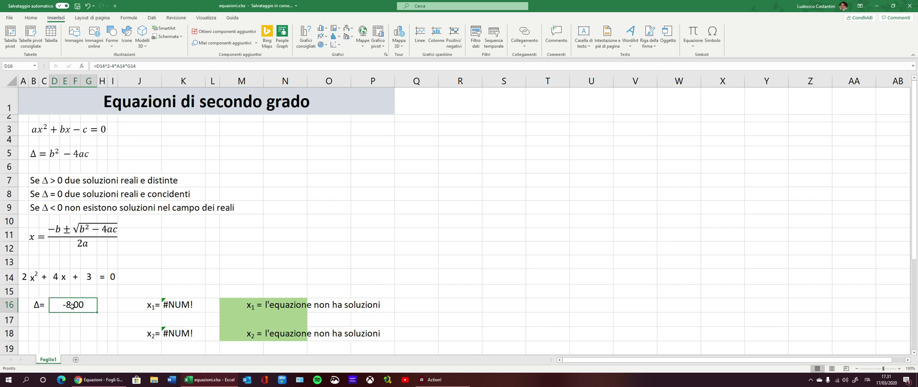
# Step: Examine the RADQ-based formulas for x1 in K16 and x2 in K18
pyautogui.click(176, 306)
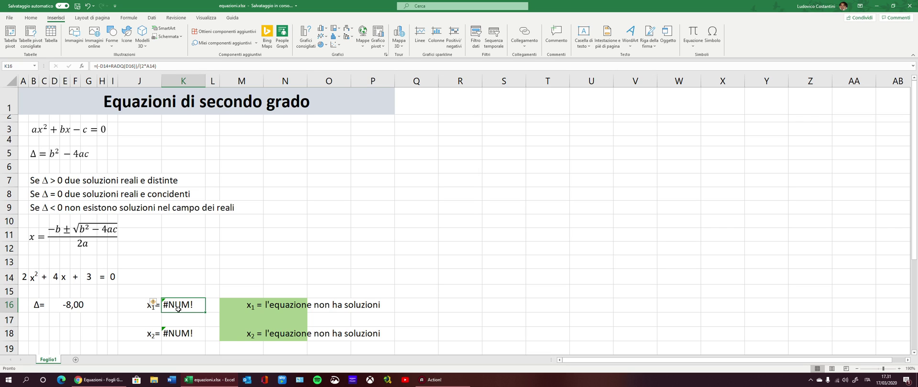
pyautogui.click(127, 66)
pyautogui.click(118, 67)
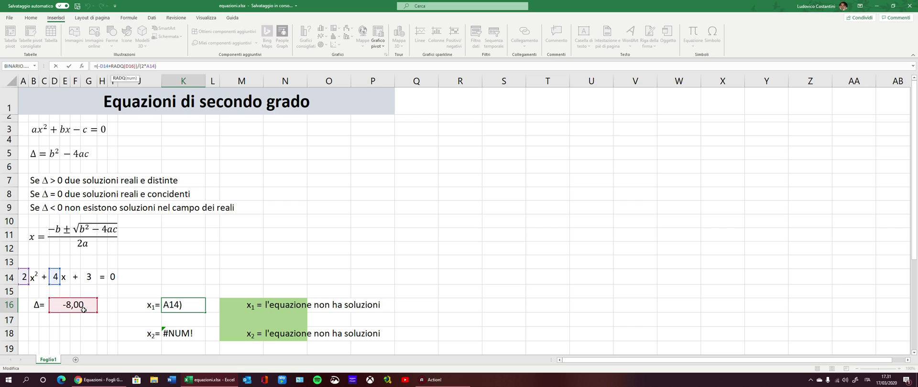
pyautogui.click(180, 335)
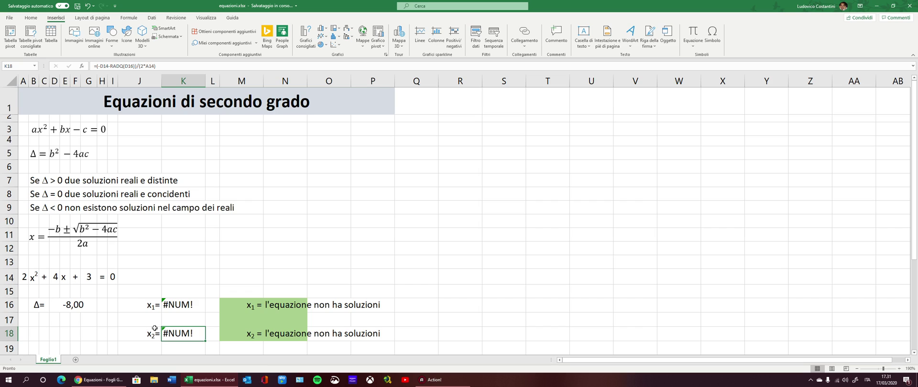
# Step: Extend the negative-discriminant message in N16's SE formula to "l'equazione non ha soluzioni nel campo dei reali"
pyautogui.click(273, 303)
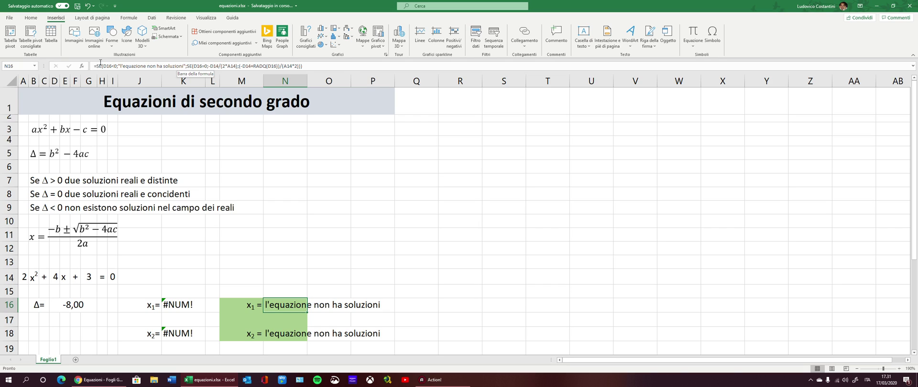
pyautogui.click(138, 66)
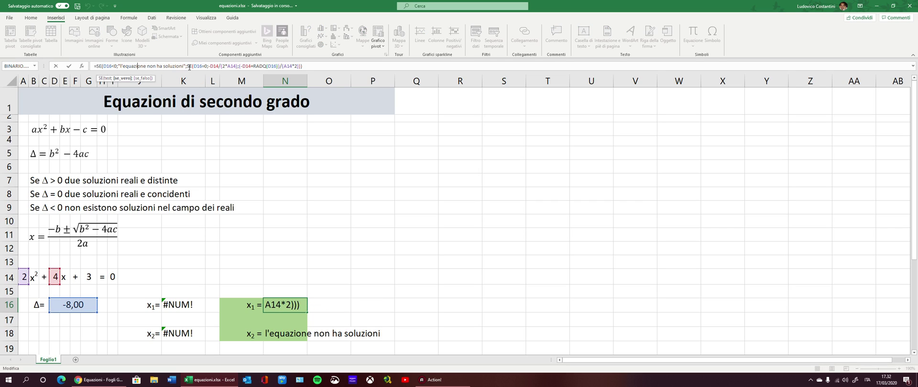
pyautogui.click(221, 66)
pyautogui.write('(')
pyautogui.press('Left')
pyautogui.write('nel cm')
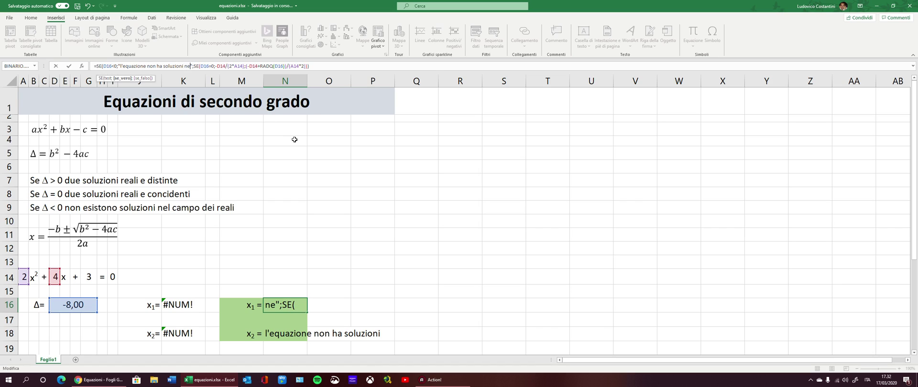
pyautogui.press('BackSpace')
pyautogui.write('a')
pyautogui.write('mpo dei re')
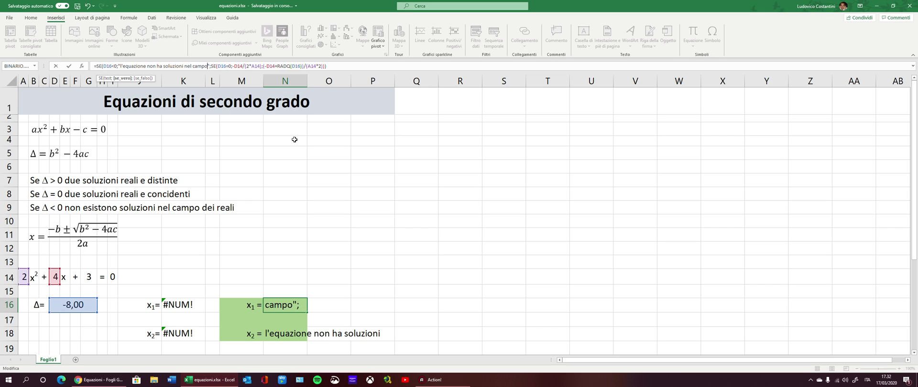
pyautogui.write('ali')
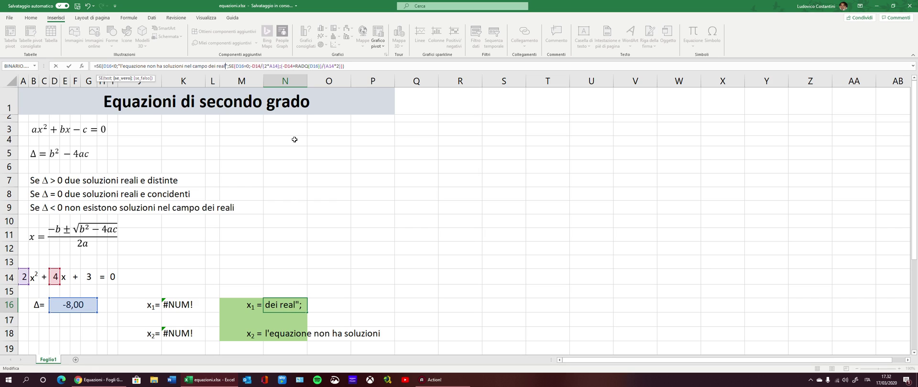
pyautogui.press('Return')
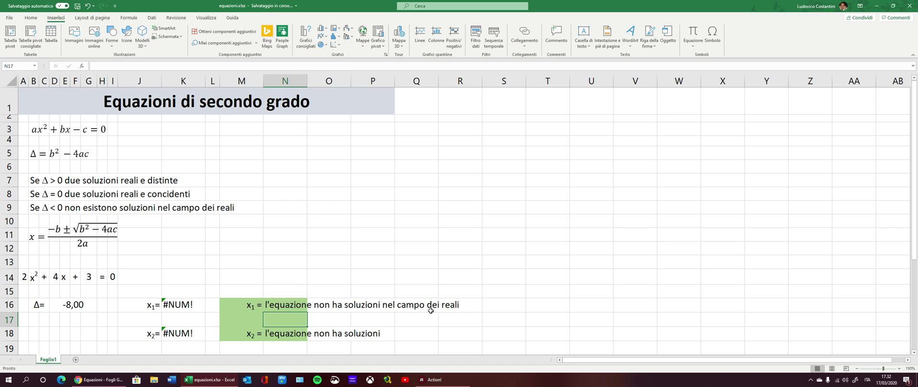
# Step: View the x2 formula in N18, and switch to the Equazioni spreadsheet in Google Sheets
pyautogui.click(277, 339)
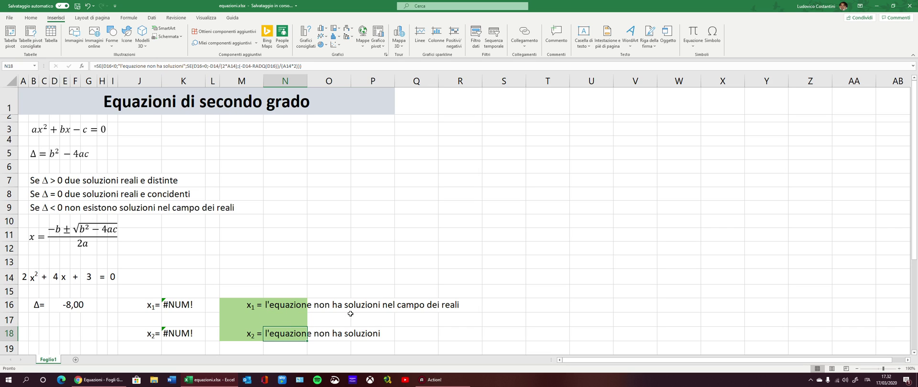
pyautogui.click(324, 275)
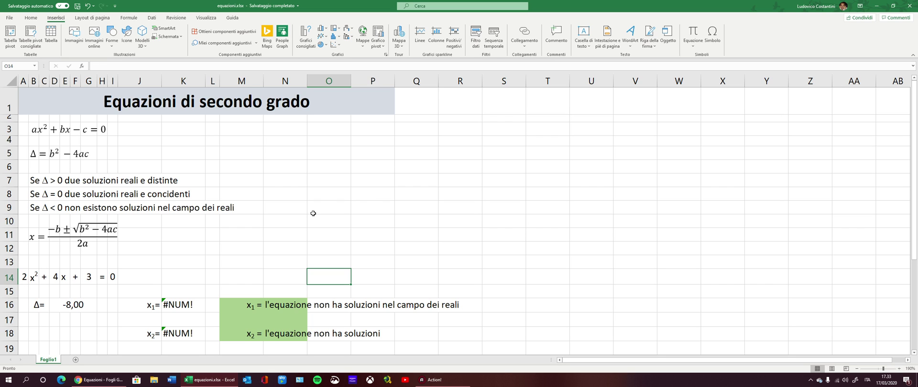
pyautogui.click(106, 381)
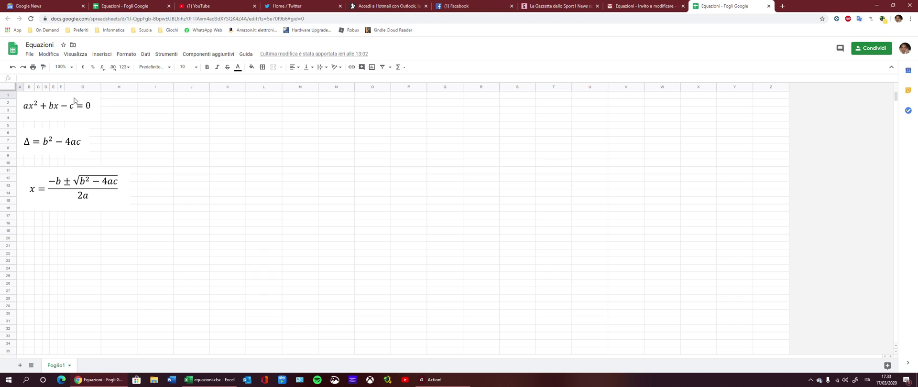